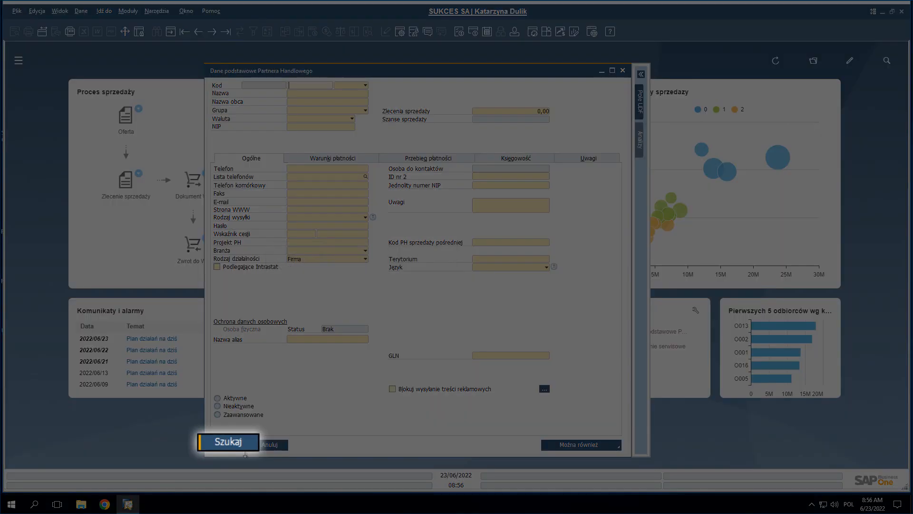
# - Duplicate the business partner TRIMOR Sp. z o.o. without copying its contact persons
pyautogui.hotkey('ctrl', 'd')
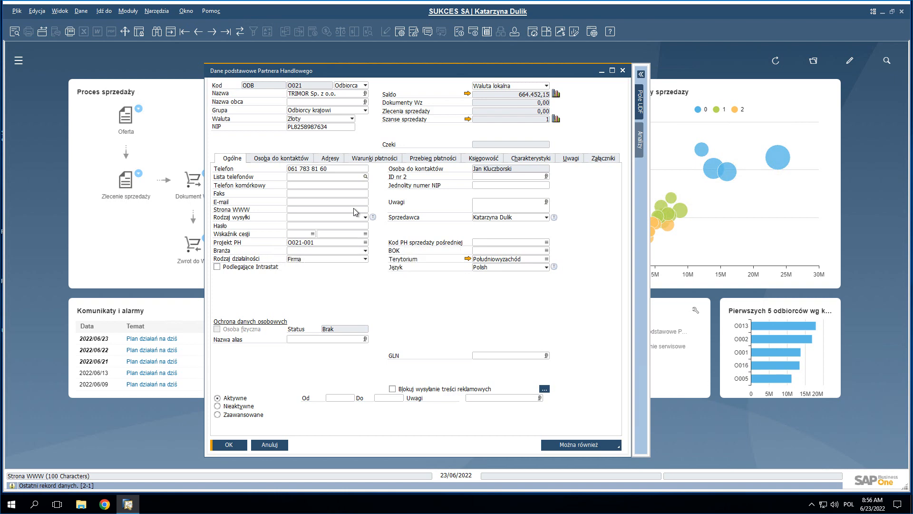
pyautogui.hotkey('ctrl', 'd')
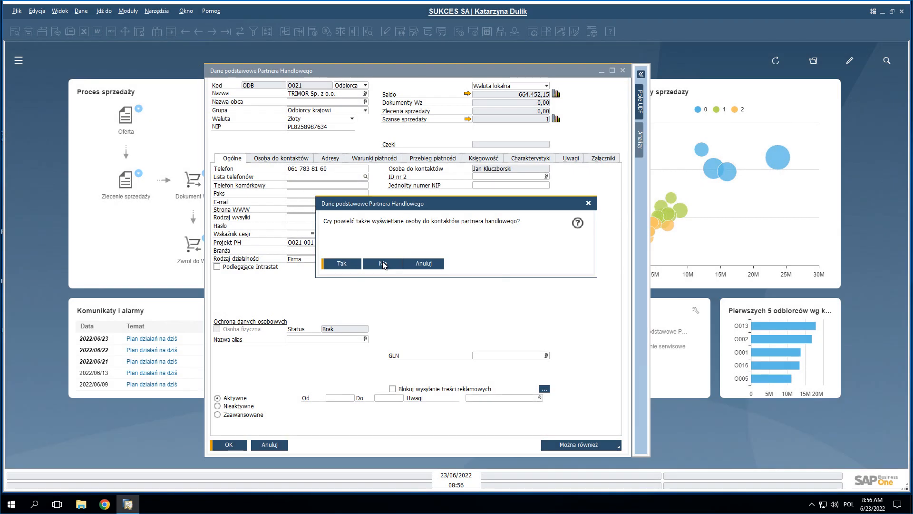
pyautogui.click(385, 265)
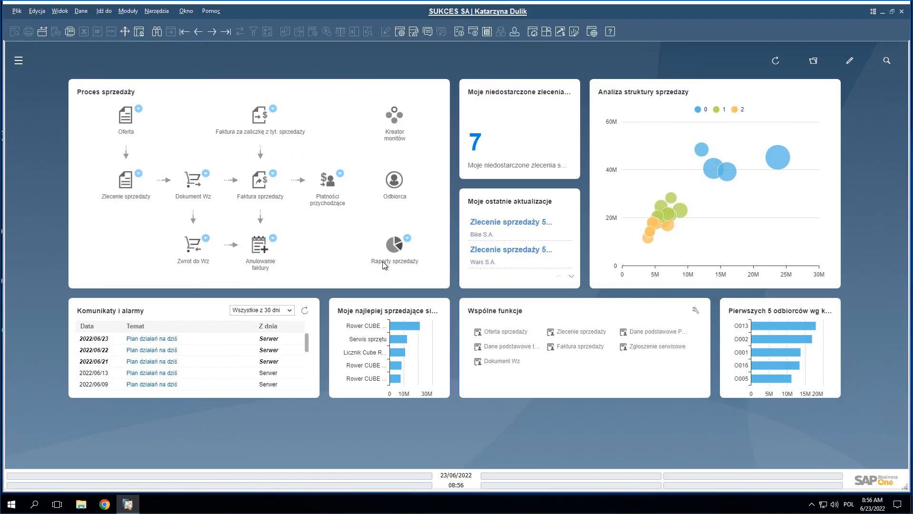
# - Open the sales order form from the sales process overview
pyautogui.click(124, 193)
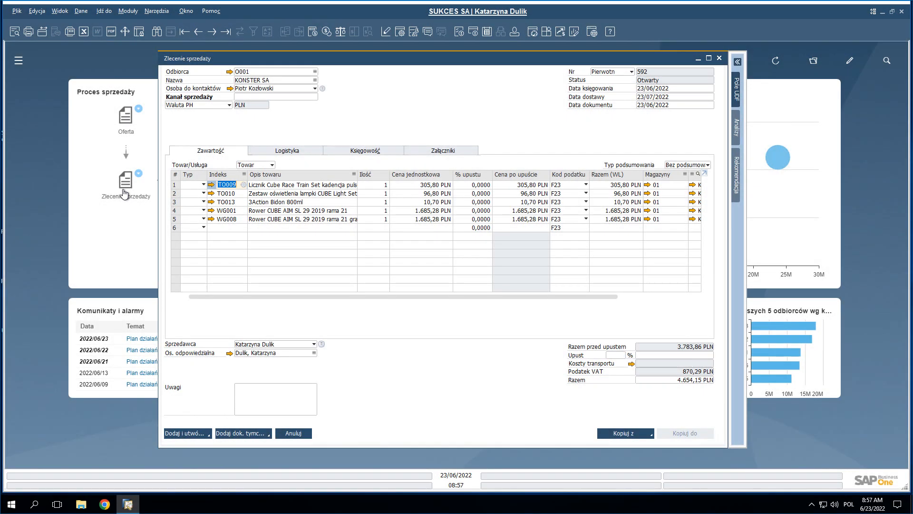
# - Insert an empty line above item TO010 in the sales order and delete that line again
pyautogui.hotkey('ctrl', 'i')
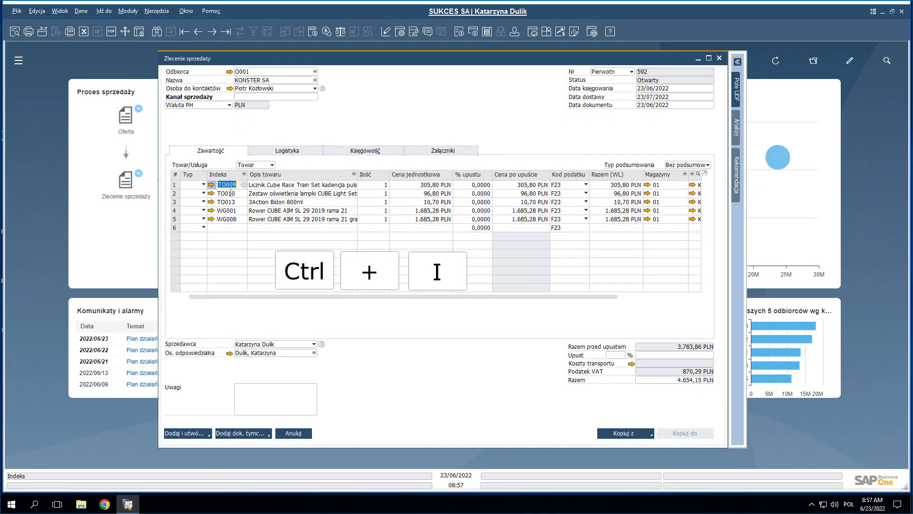
pyautogui.click(231, 194)
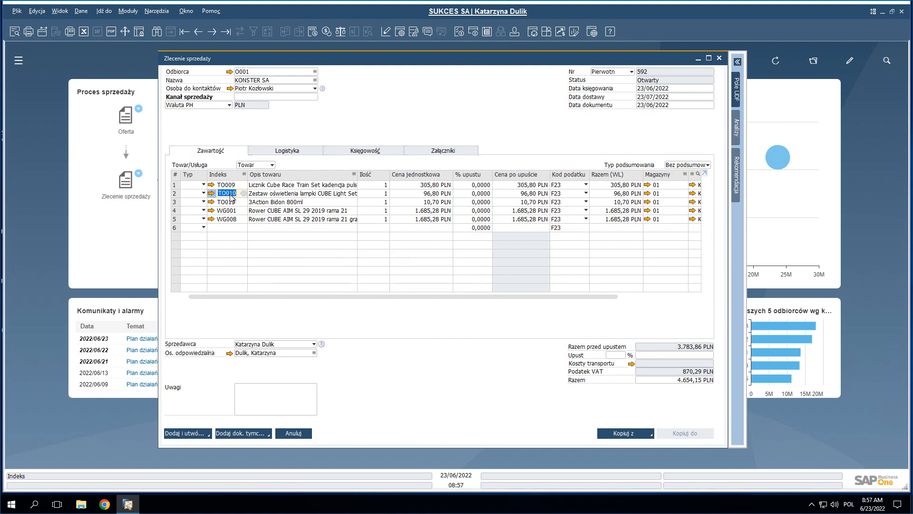
pyautogui.hotkey('ctrl', 'i')
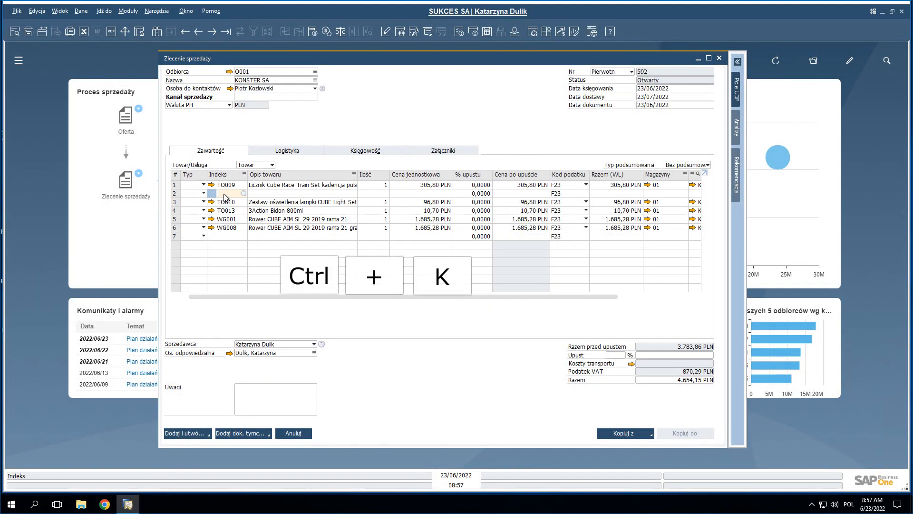
pyautogui.hotkey('ctrl', 'k')
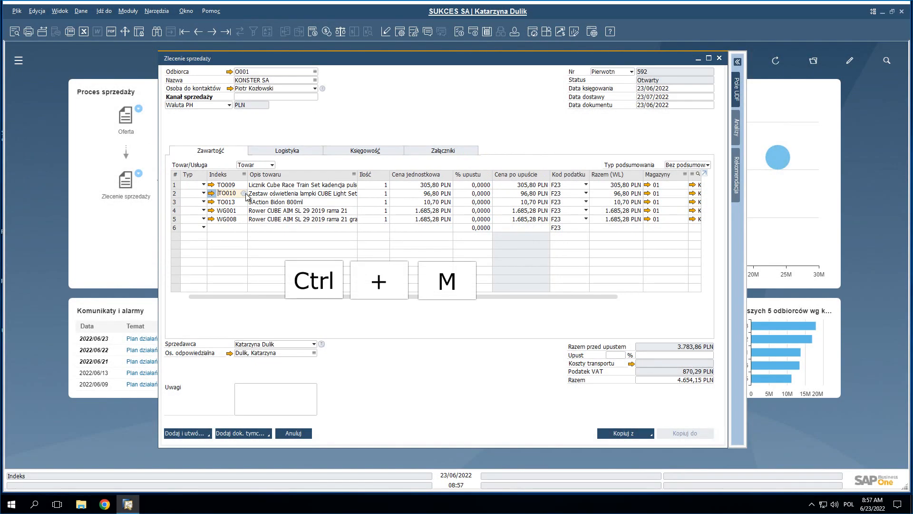
# - Duplicate the TO010 line in the sales order and open the row details of line 2
pyautogui.hotkey('ctrl', 'm')
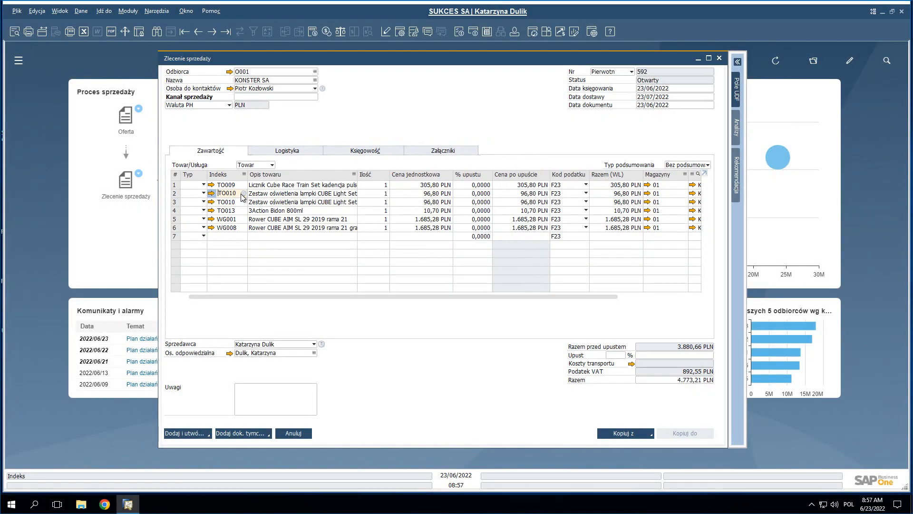
pyautogui.hotkey('ctrl', 'l')
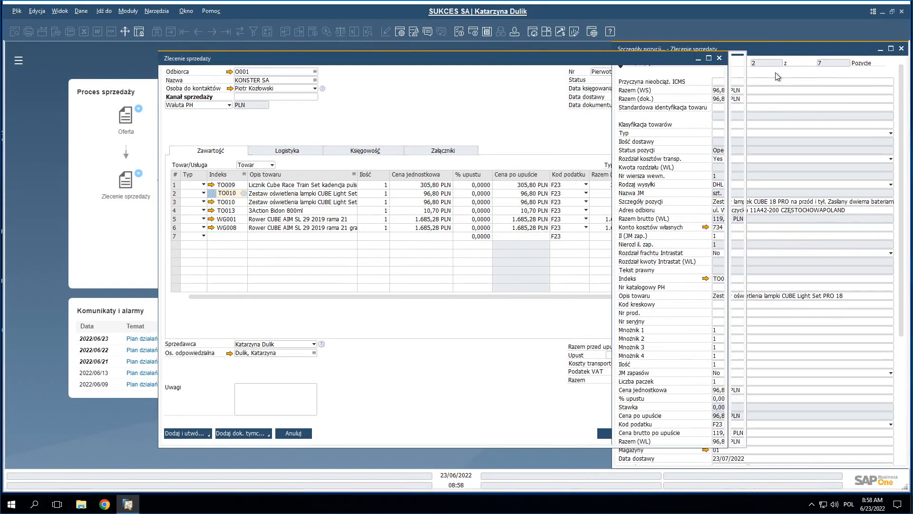
# - Jump to the last line of the sales order's item table and return to the first line
pyautogui.hotkey('ctrl', 'e')
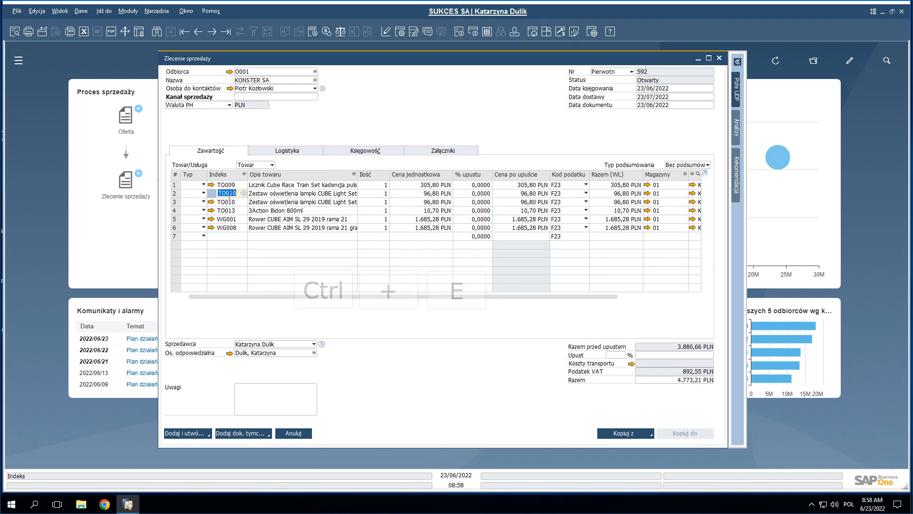
pyautogui.hotkey('ctrl', 'e')
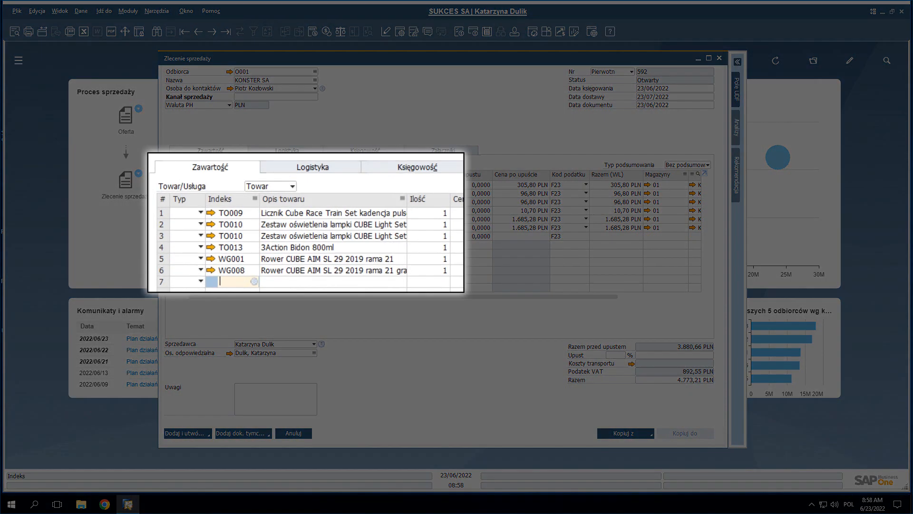
pyautogui.hotkey('ctrl', 'h')
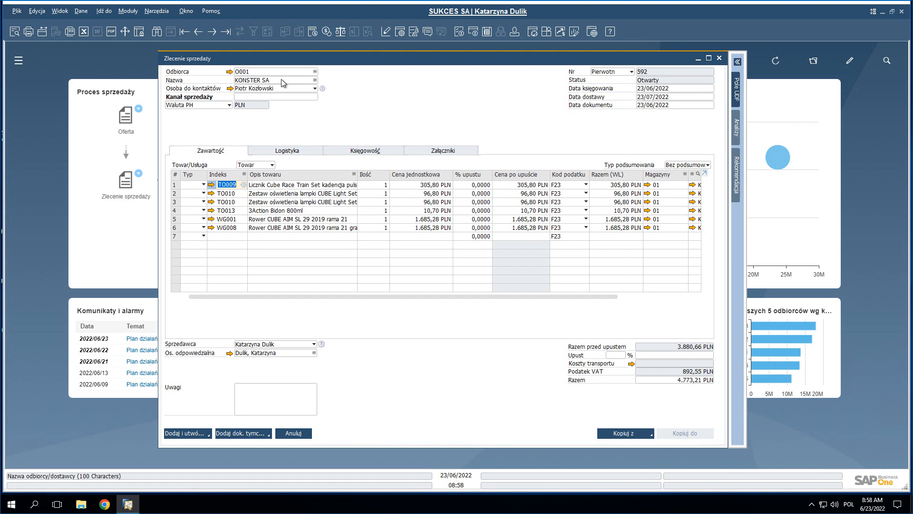
# - Change the customer name on the sales order to KONSTER Sp. z o.o
pyautogui.hotkey('ctrl', 'Tab')
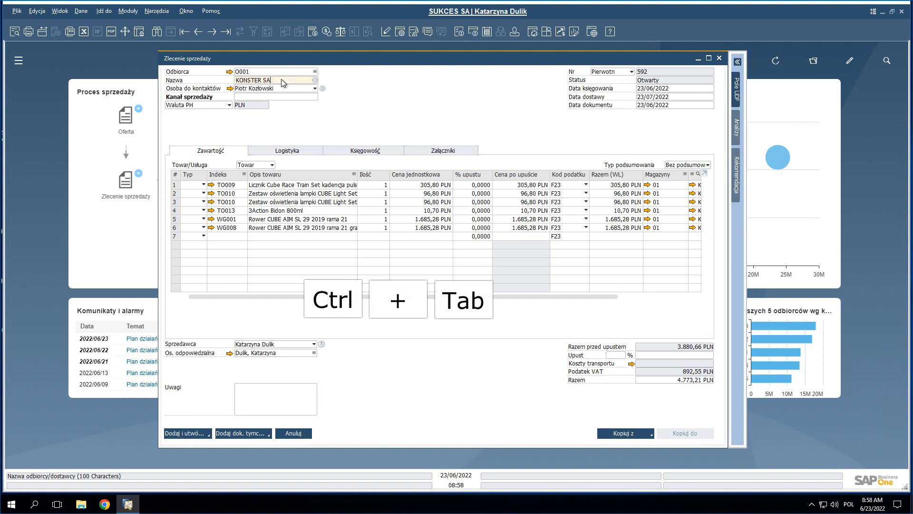
pyautogui.write('p. z o.o.')
pyautogui.hotkey('ctrl', 'Tab')
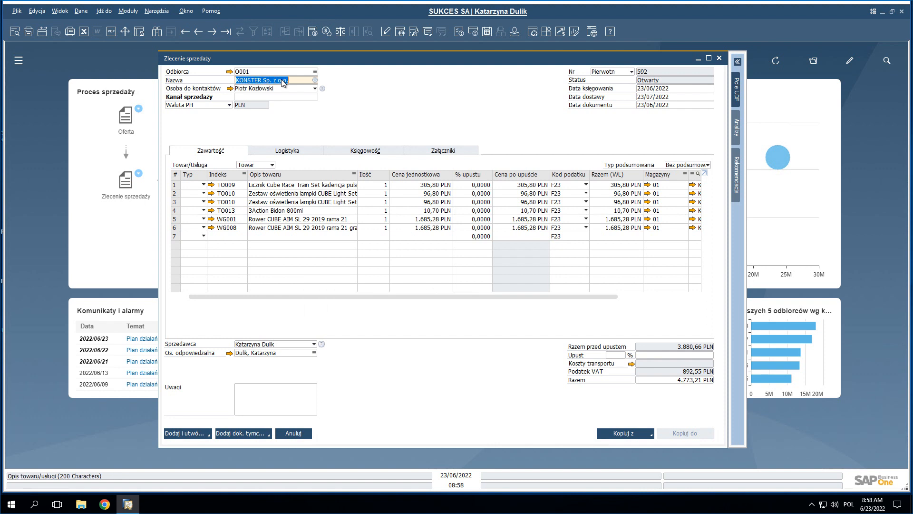
pyautogui.press('Tab')
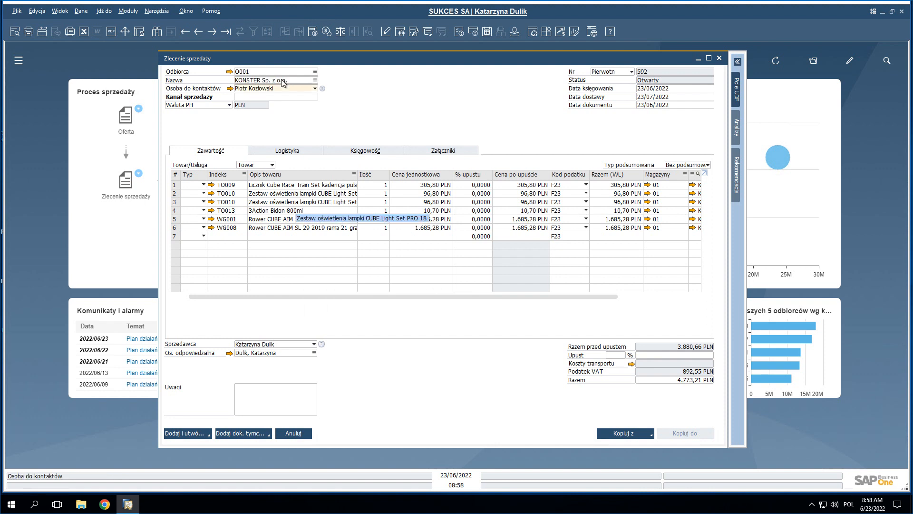
# - Change the description of item TO009 in line 1 to Licznik Cube Race Train Set 2000
pyautogui.click(319, 186)
pyautogui.click(318, 188)
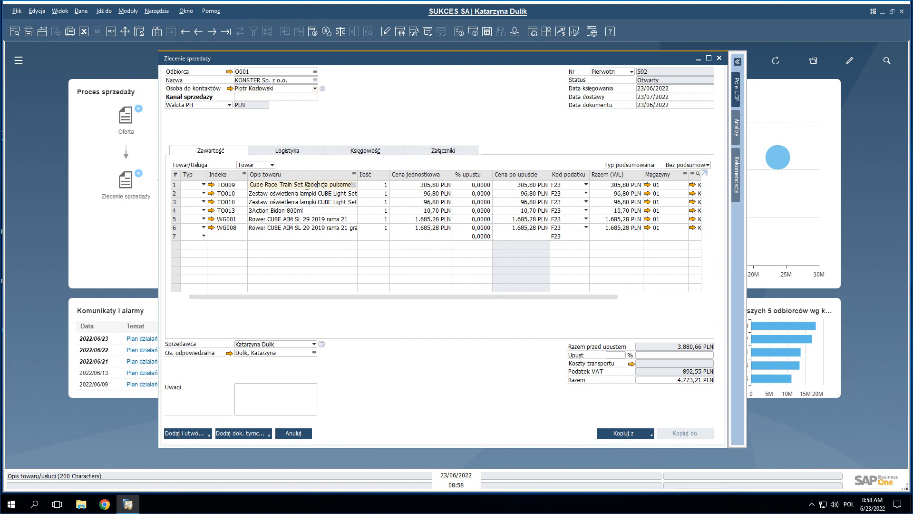
pyautogui.click(305, 185)
pyautogui.moveTo(305, 185); pyautogui.dragTo(377, 191)
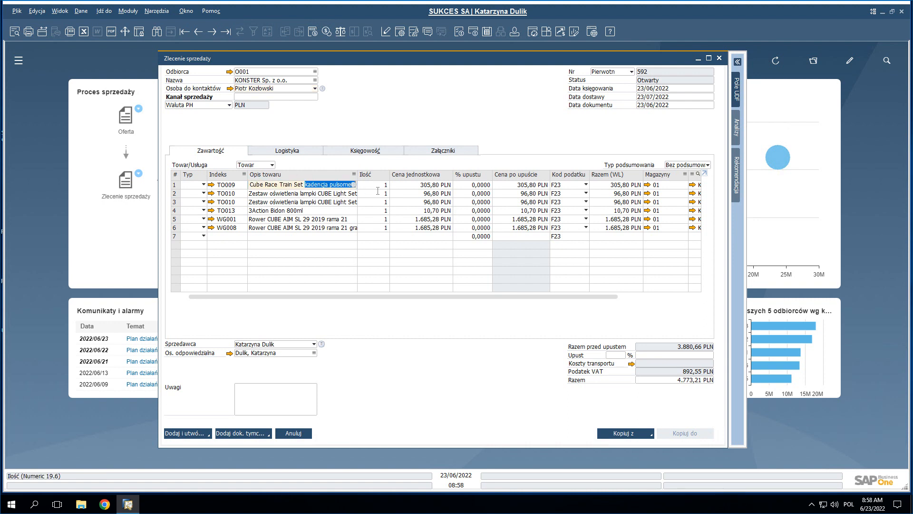
pyautogui.write('2000')
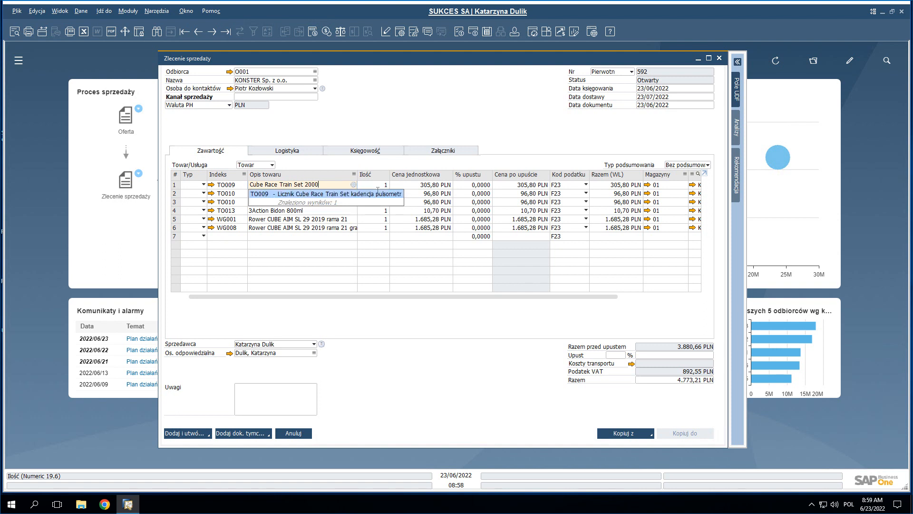
pyautogui.hotkey('ctrl', 'Tab')
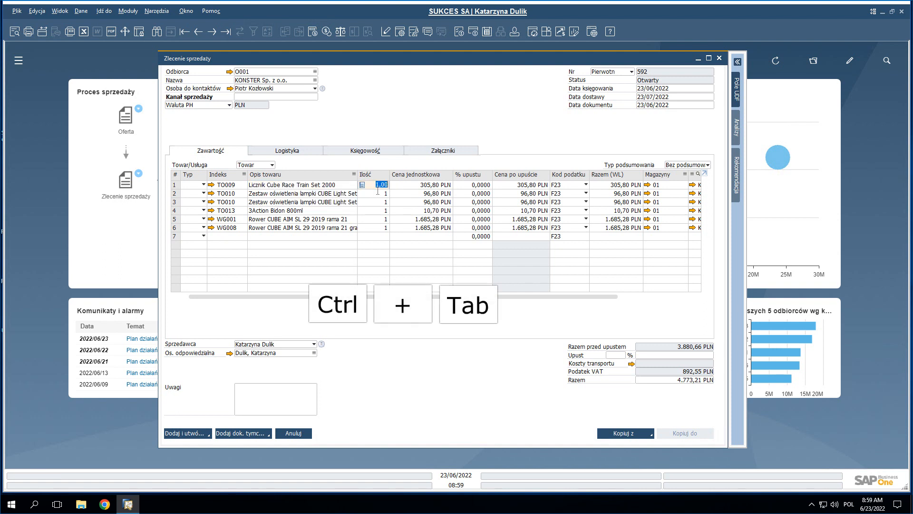
# - View the last prices report for item TO009 from its unit price and close the report
pyautogui.hotkey('ctrl', 'Tab')
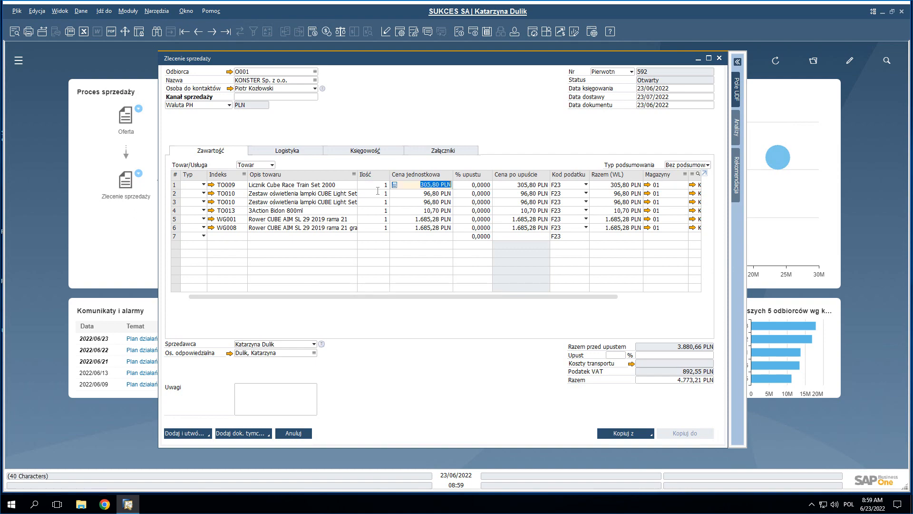
pyautogui.hotkey('ctrl', 'Tab')
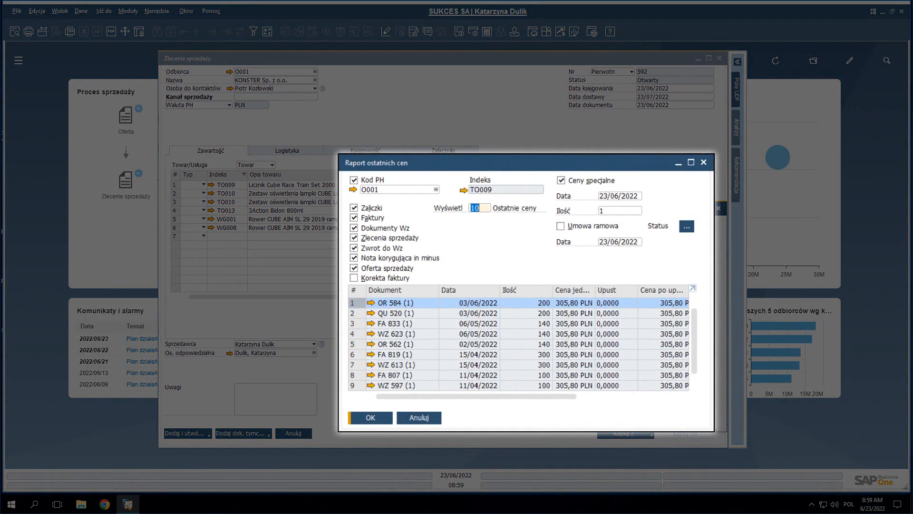
pyautogui.hotkey('ctrl', 'Tab')
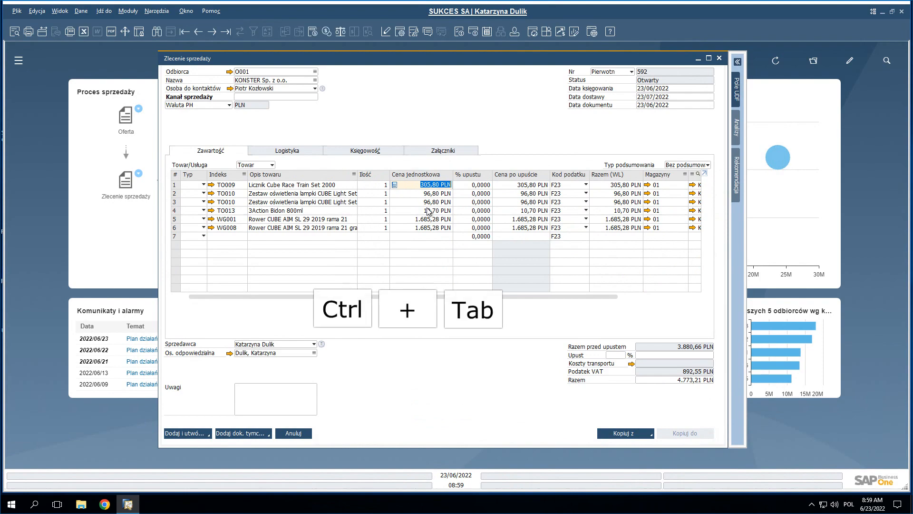
# - Check the stock of item WG008 by warehouse and close the overview
pyautogui.click(569, 228)
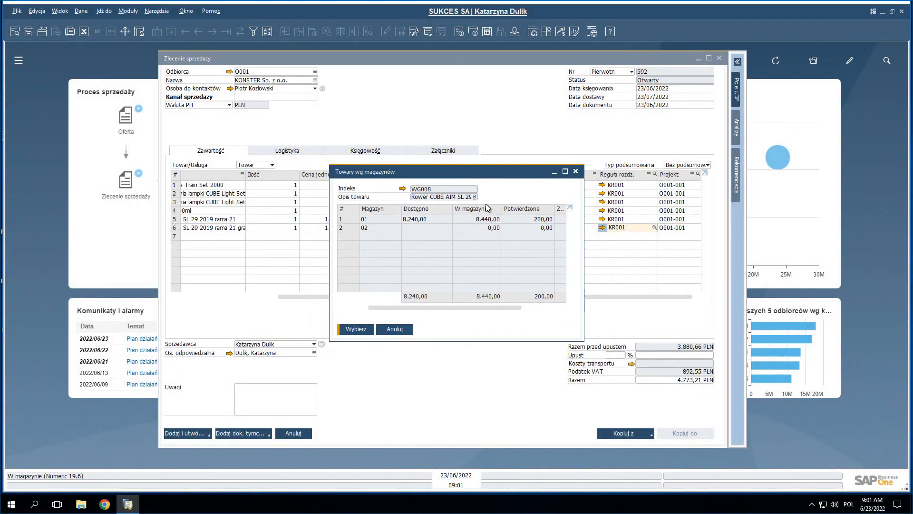
pyautogui.click(577, 171)
pyautogui.moveTo(576, 300); pyautogui.dragTo(469, 300)
# - Open the serial number selection for the quantity of item WG008 and close it without choosing any
pyautogui.hotkey('ctrl', 'Tab')
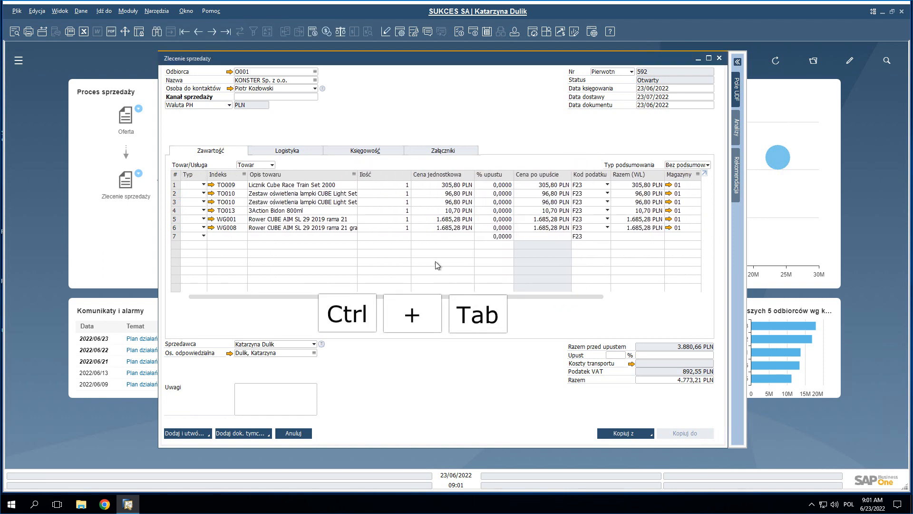
pyautogui.click(406, 229)
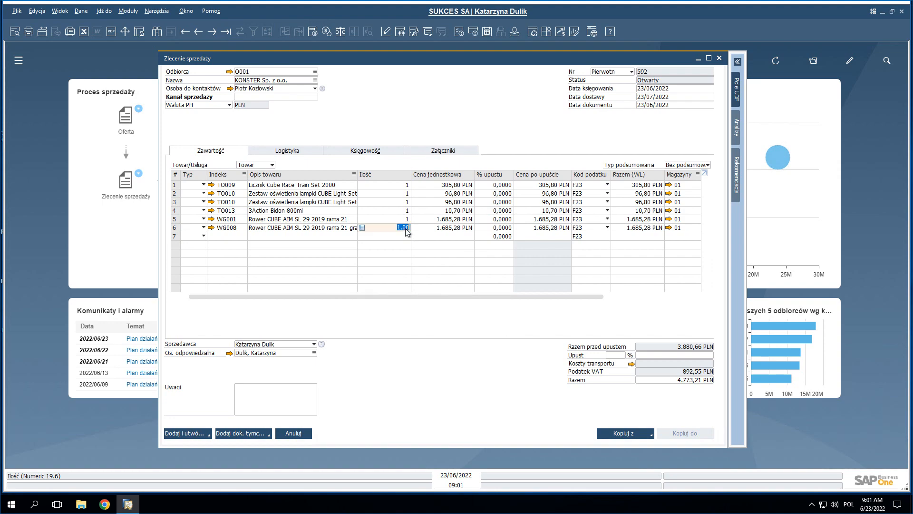
pyautogui.hotkey('ctrl', 'Tab')
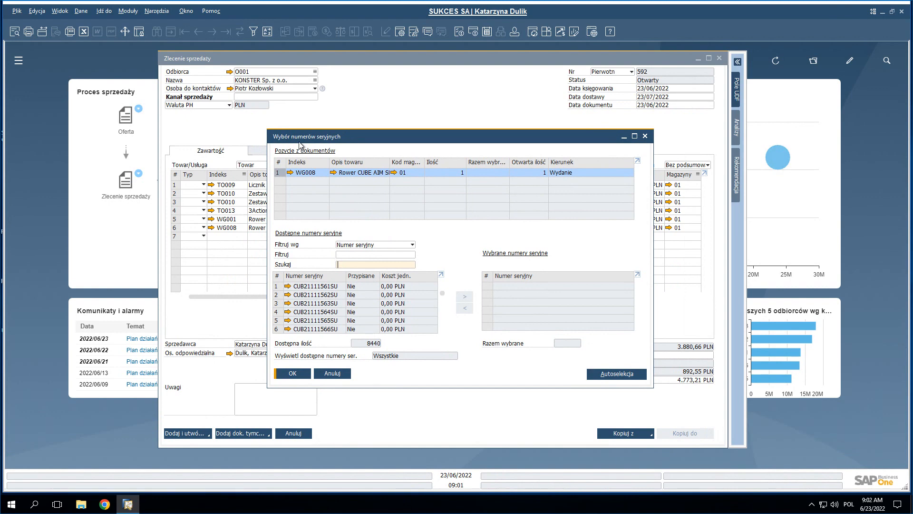
pyautogui.press('Escape')
# - View the alternative items for WG008 from its description and close the list without choosing a substitute
pyautogui.hotkey('shift', 'Tab')
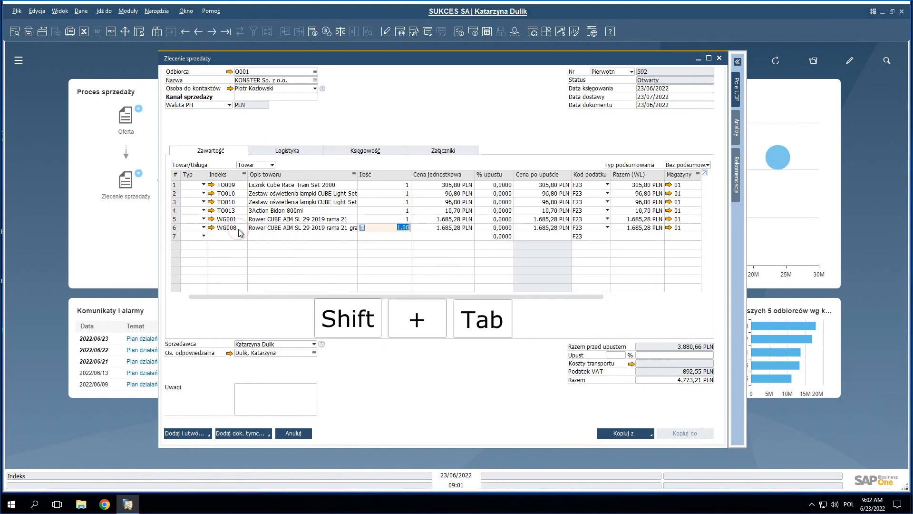
pyautogui.hotkey('ctrl', 'Tab')
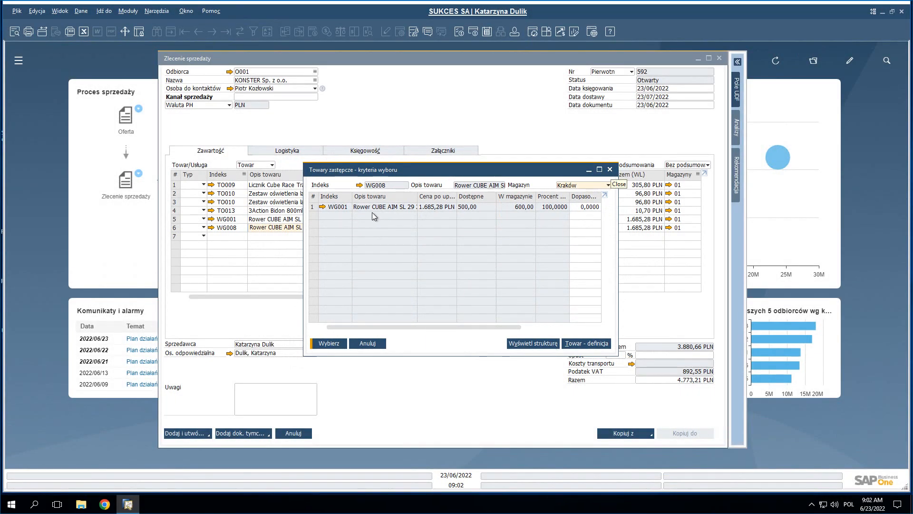
pyautogui.press('Escape')
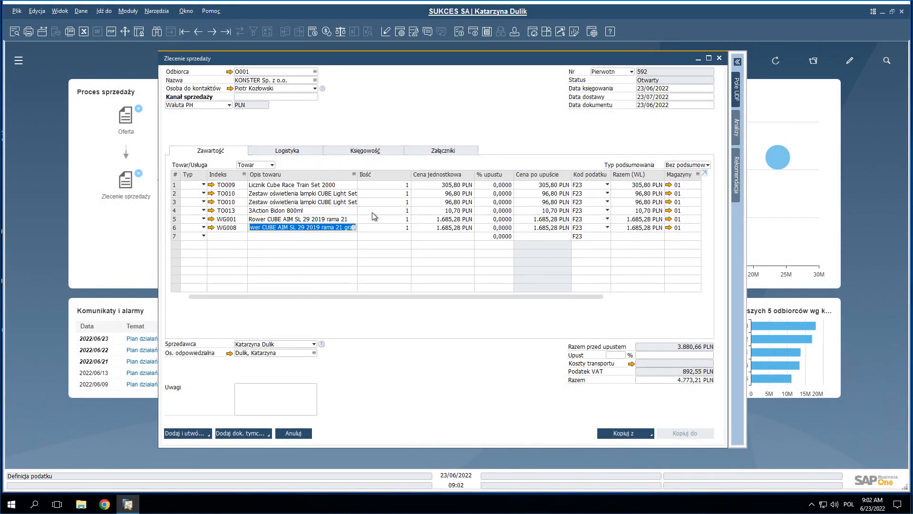
# - Display the previous sales order, open its base sales quotation and return to the order as the quotation's target document
pyautogui.click(198, 31)
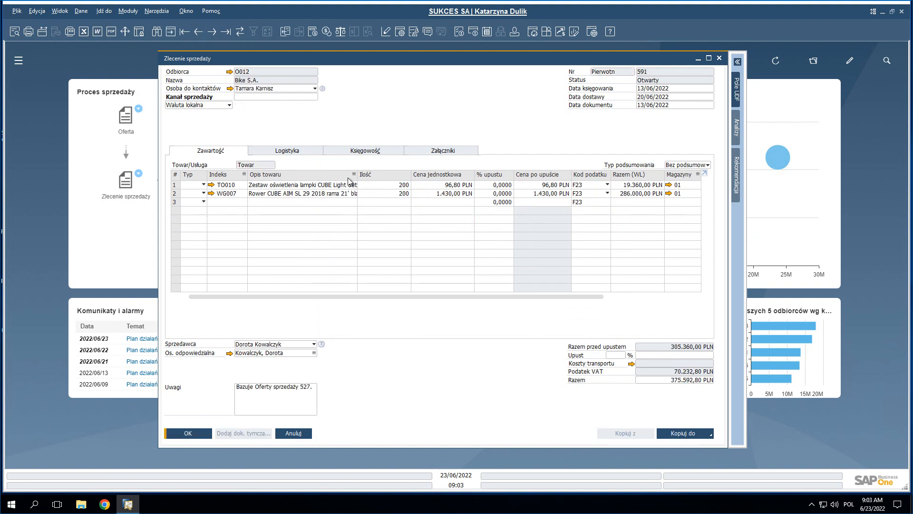
pyautogui.hotkey('ctrl', 'n')
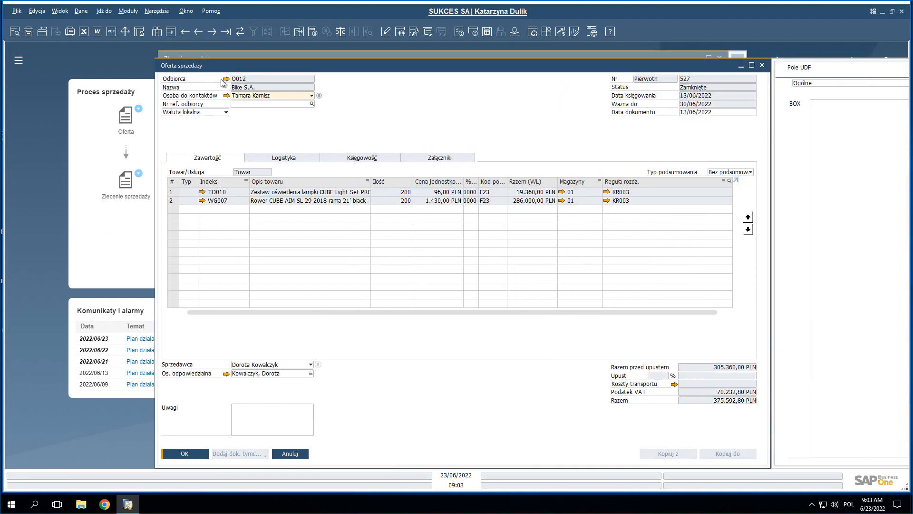
pyautogui.hotkey('ctrl', 't')
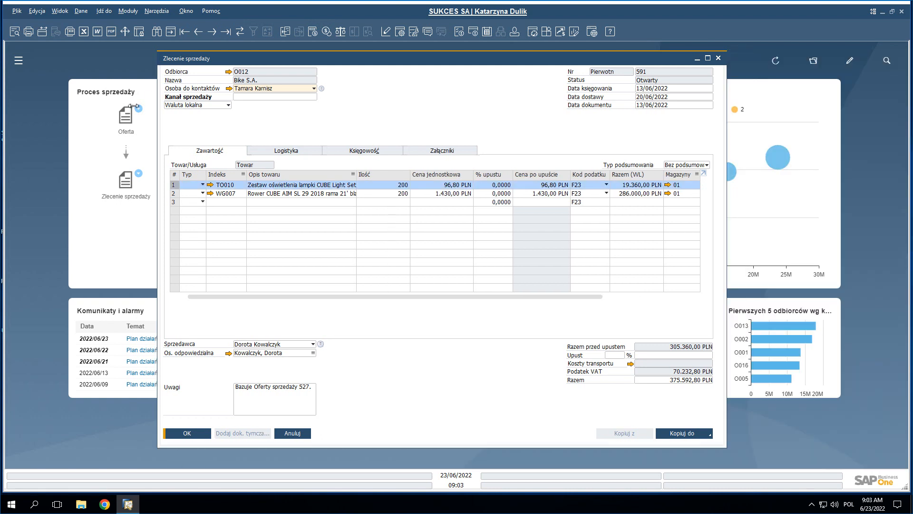
# - Expand the side pane of the sales order to show the sales recommendations for the customer
pyautogui.hotkey('ctrl', 'shift', 'u')
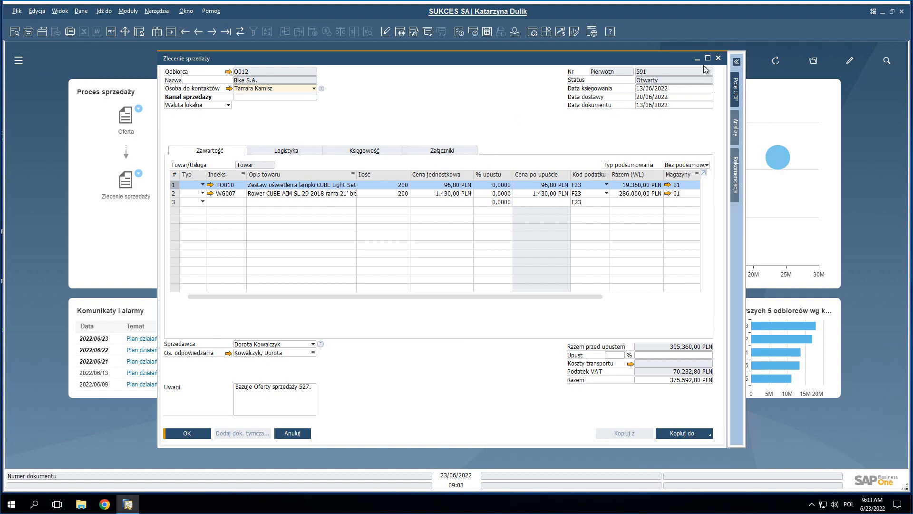
pyautogui.click(737, 62)
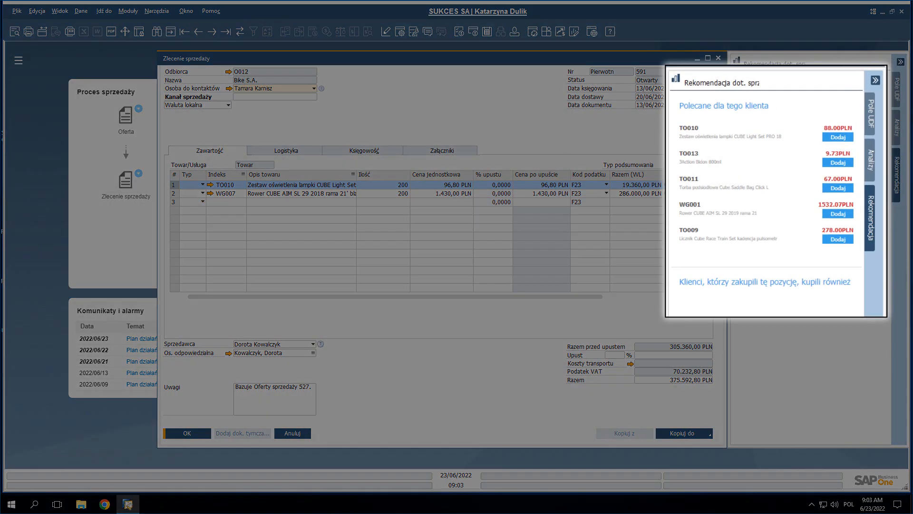
# - Collapse the order's side pane and review the gross profit calculation for its items, closing the sales order when done
pyautogui.hotkey('ctrl', 'g')
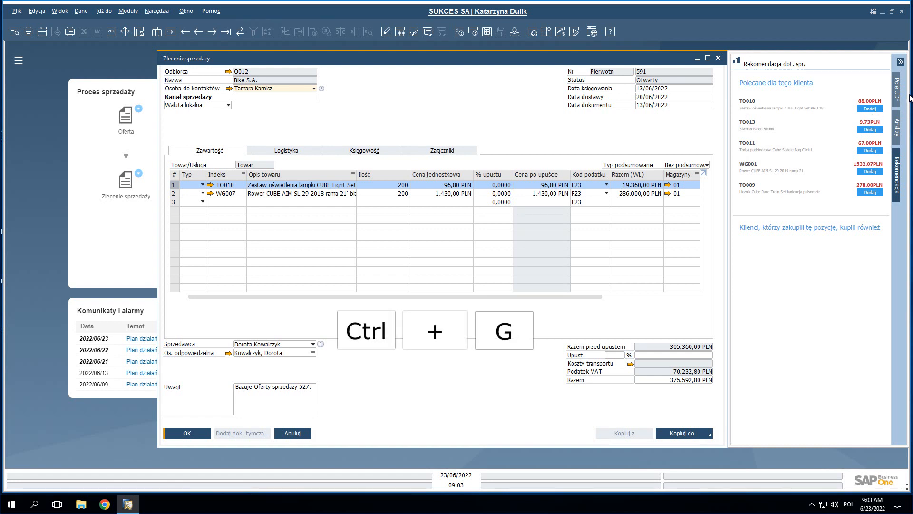
pyautogui.click(901, 63)
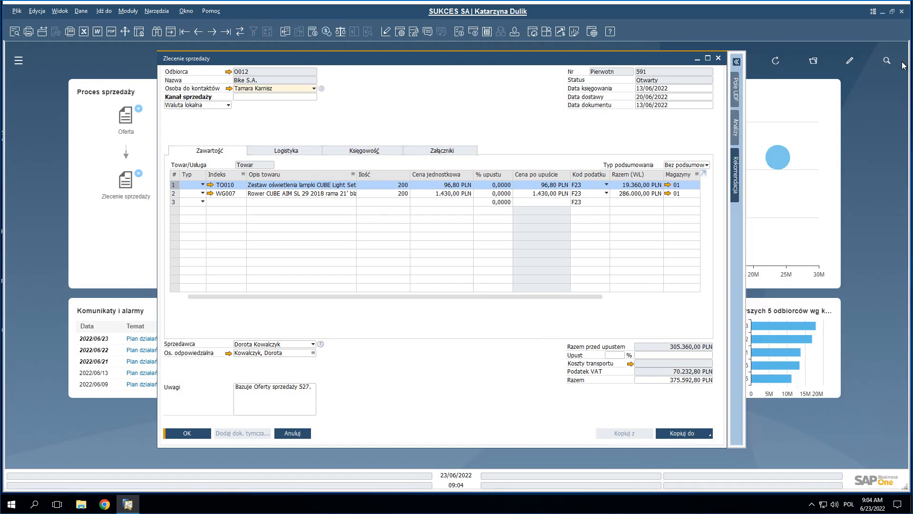
pyautogui.hotkey('ctrl', 'g')
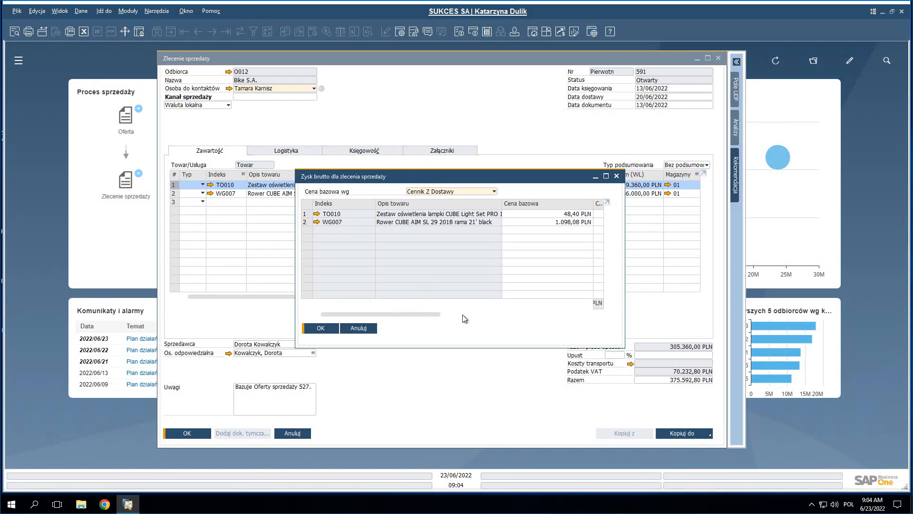
pyautogui.moveTo(465, 318); pyautogui.dragTo(602, 316)
pyautogui.click(616, 176)
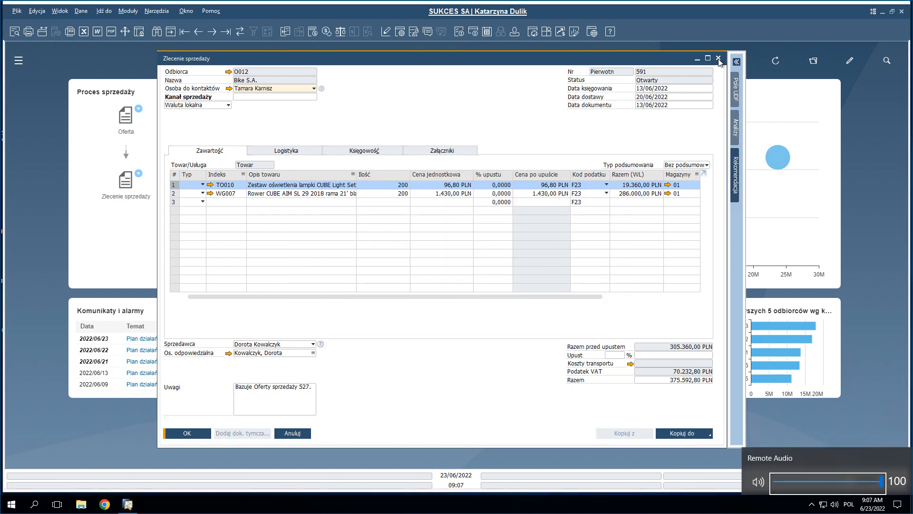
pyautogui.click(719, 59)
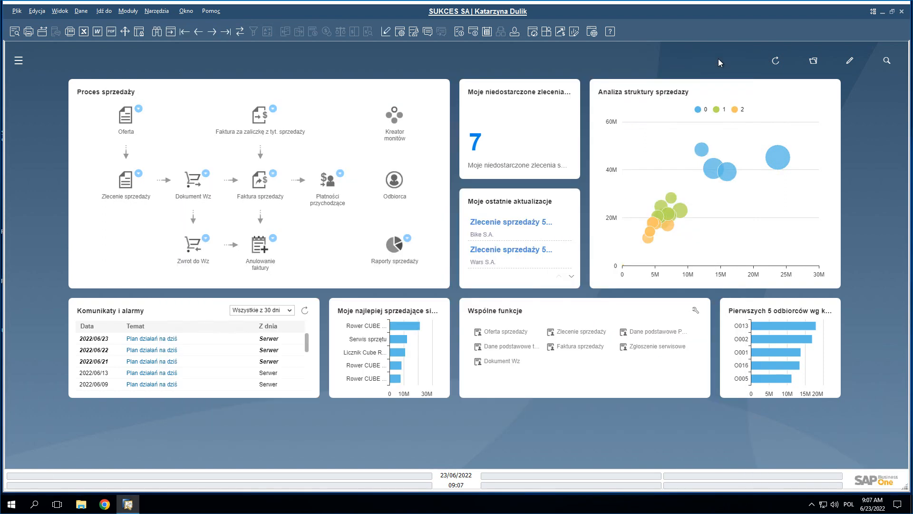
# - Open an outgoing payment for vendor Leyks S.A. and select its open invoice for payment
pyautogui.click(17, 62)
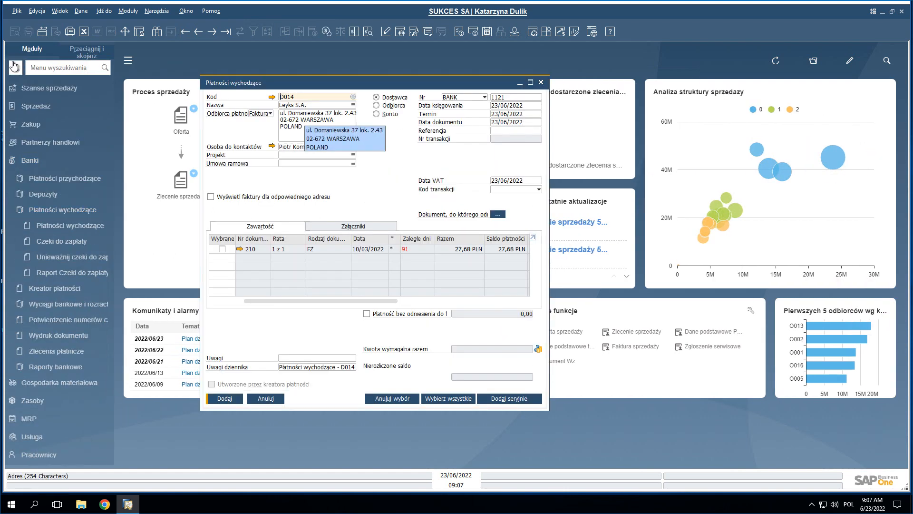
pyautogui.hotkey('ctrl', 'y')
pyautogui.click(223, 248)
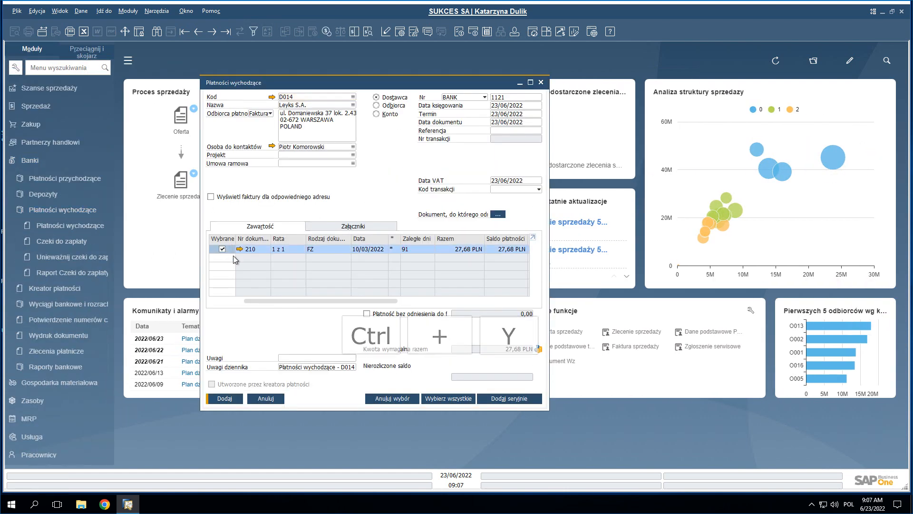
# - Open the payment means at bank transfer and copy the balance due into the transfer amount
pyautogui.hotkey('ctrl', 'shift', 'b')
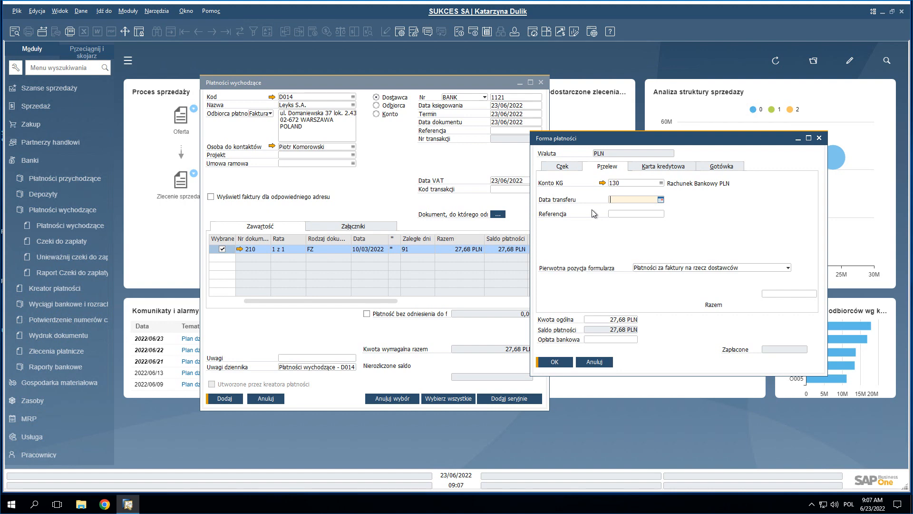
pyautogui.click(801, 294)
pyautogui.hotkey('ctrl', 'b')
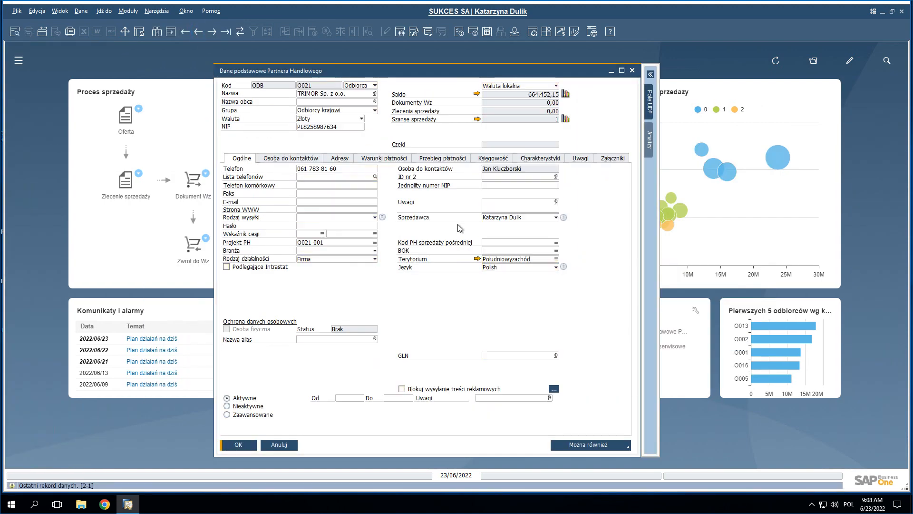
# - Move the business partner master data window aside and view the help page for its General tab, closing the help when done
pyautogui.moveTo(635, 67); pyautogui.dragTo(794, 65)
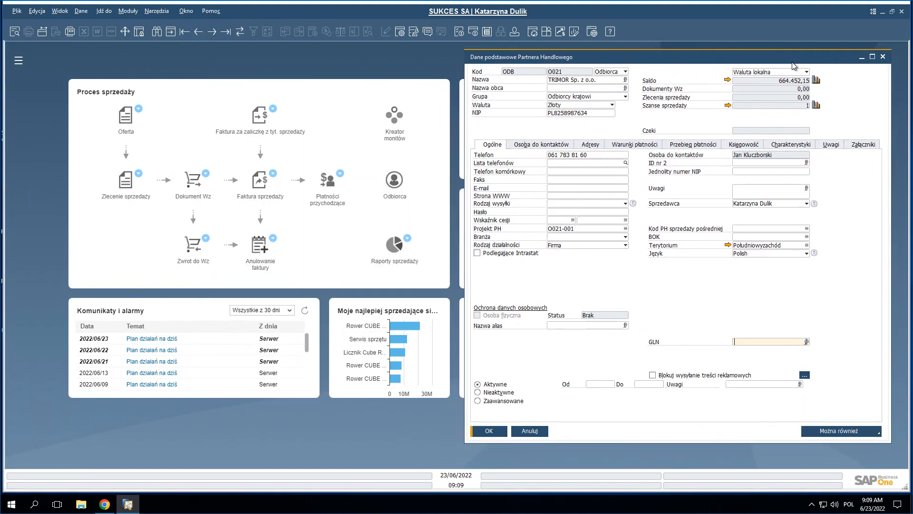
pyautogui.press('F1')
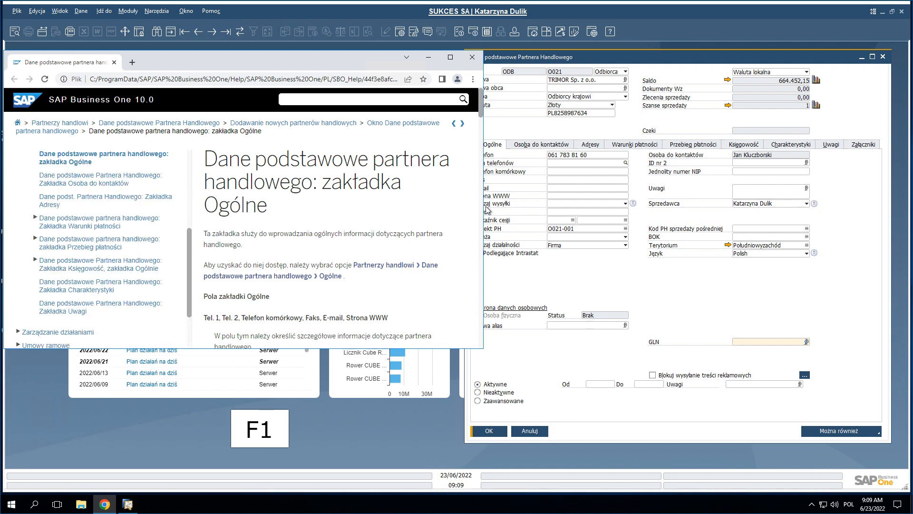
pyautogui.moveTo(485, 208); pyautogui.dragTo(465, 206)
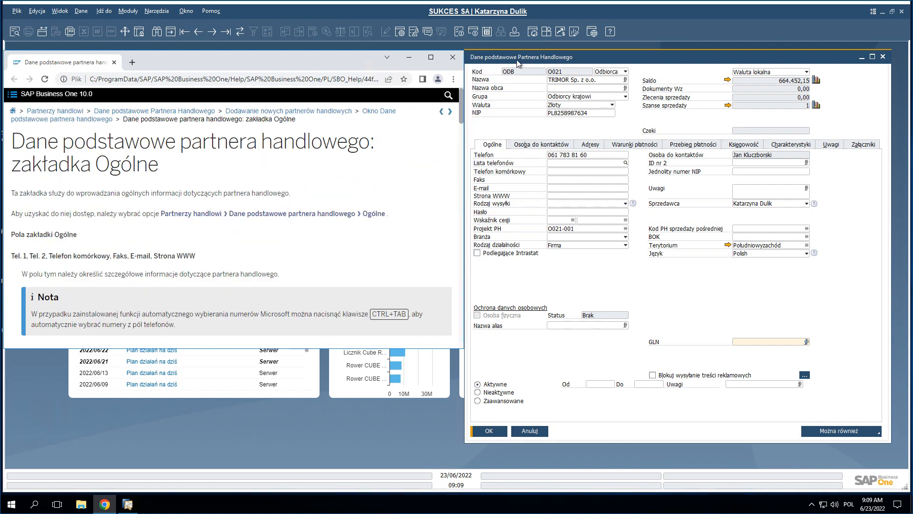
pyautogui.click(453, 57)
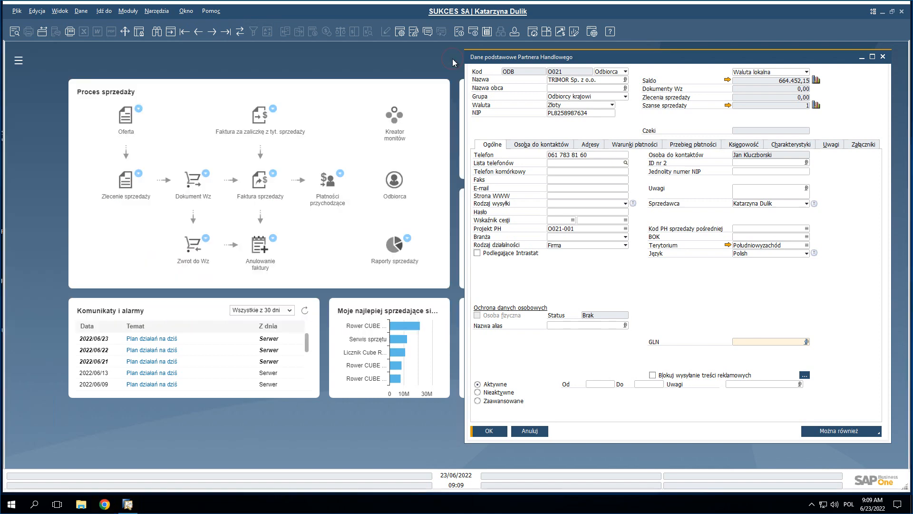
# - View the field-specific help for the partner's NIP field, closing the help and the business partner window when done
pyautogui.click(588, 113)
pyautogui.hotkey('shift', 'F1')
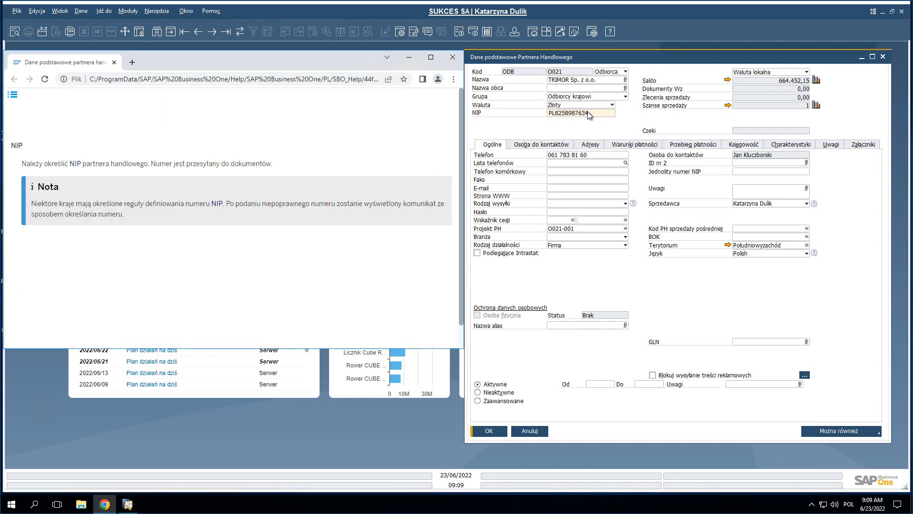
pyautogui.click(577, 113)
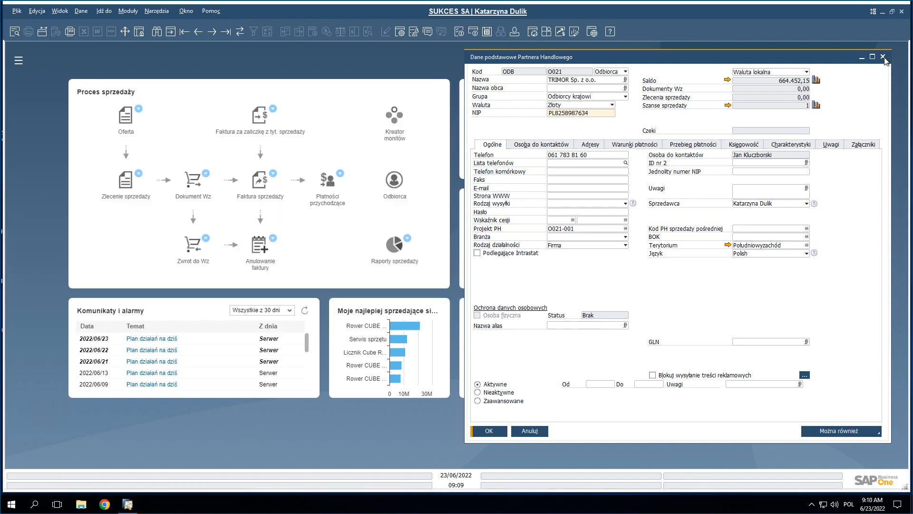
pyautogui.click(883, 57)
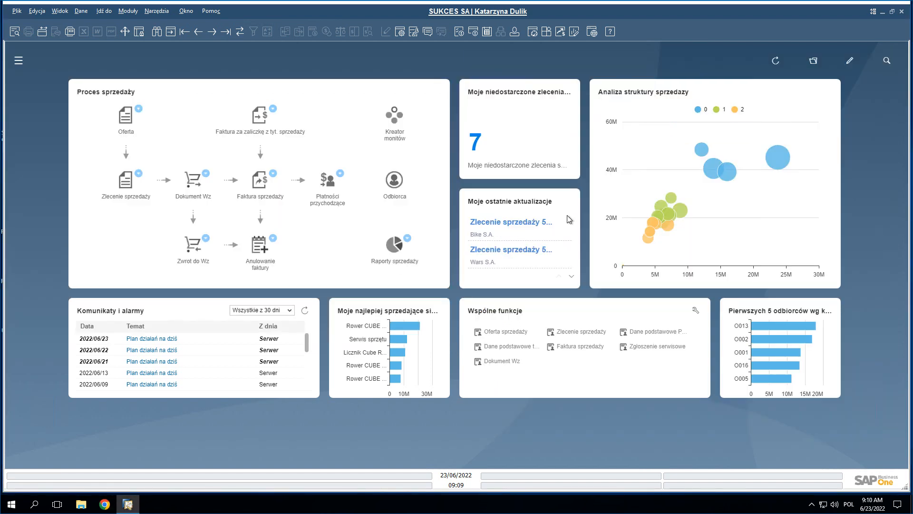